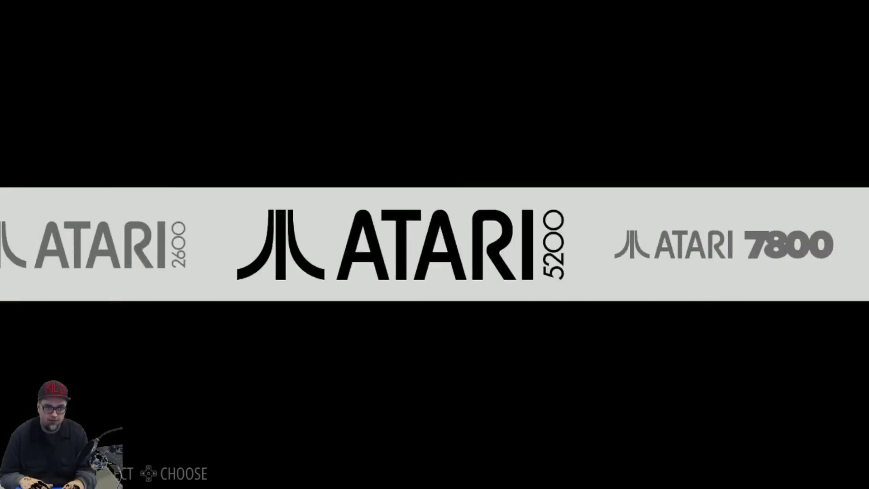
- Launch Sunset Riders from the Arcade system, insert a credit and start a one-player game
{"action": "key", "text": "Right"}
{"action": "key", "text": "Return"}
{"action": "key", "text": "Return"}
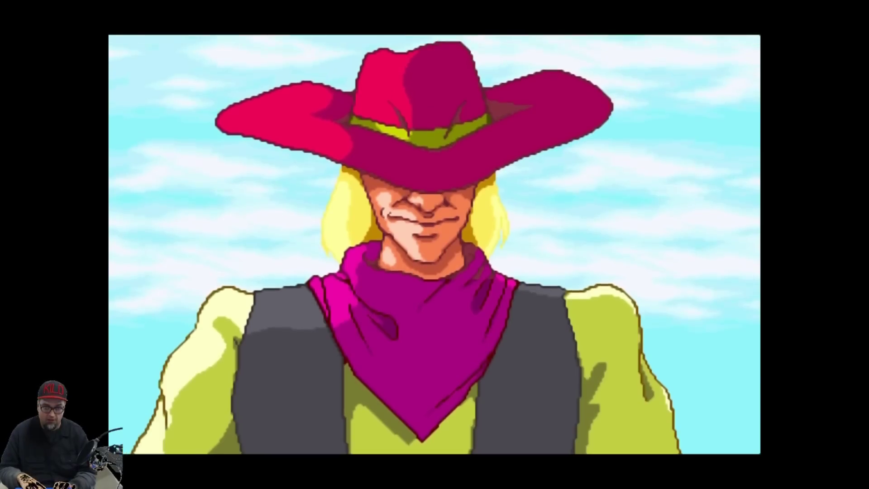
{"action": "key", "text": "5"}
{"action": "key", "text": "1"}
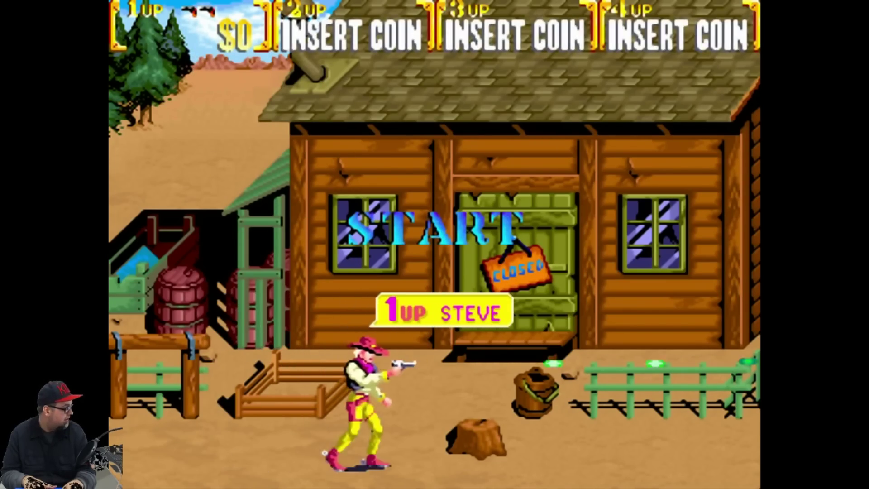
- Play the opening of the first stage briefly, then quit the game and return to the system selection
{"action": "key", "text": "Right"}
{"action": "key", "text": "ctrl"}
{"action": "key", "text": "alt"}
{"action": "key", "text": "ctrl"}
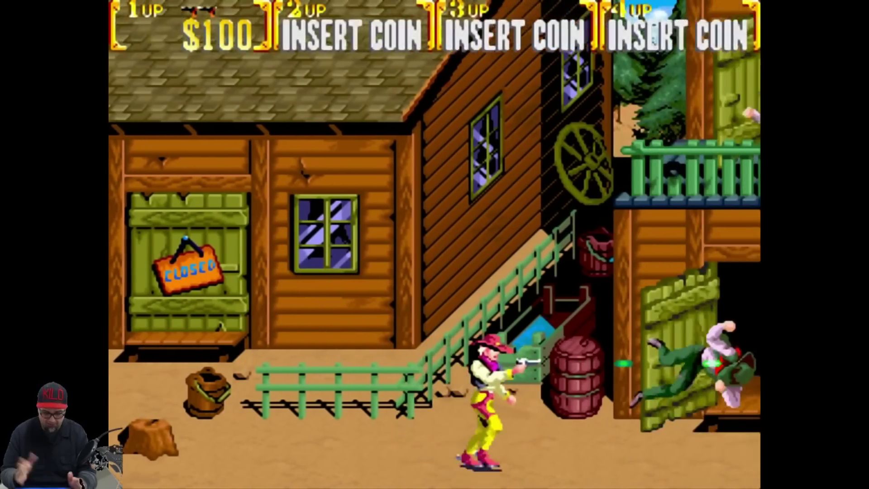
{"action": "key", "text": "Escape"}
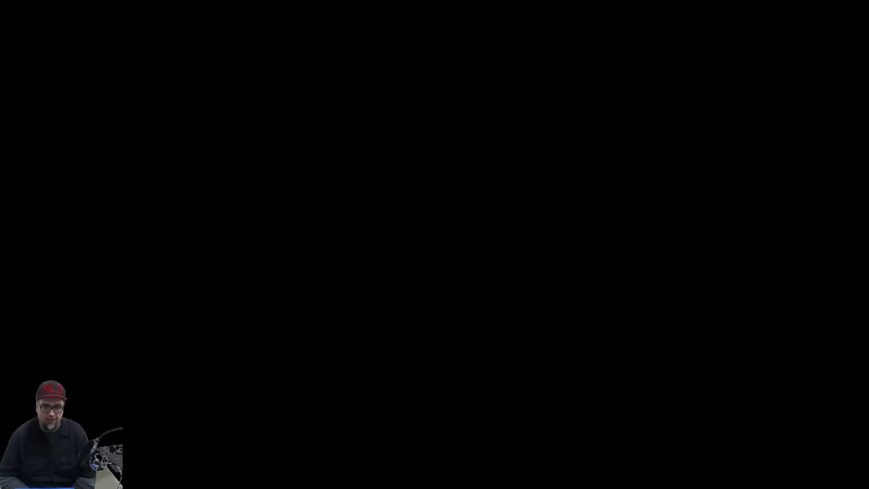
{"action": "key", "text": "Escape"}
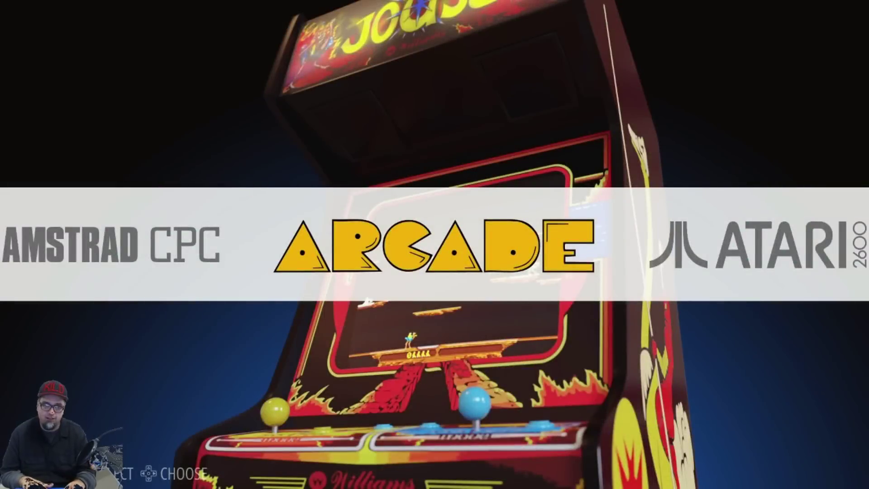
- Switch to the RetroPie system and open the Configuration Editor
{"action": "key", "text": "Left"}
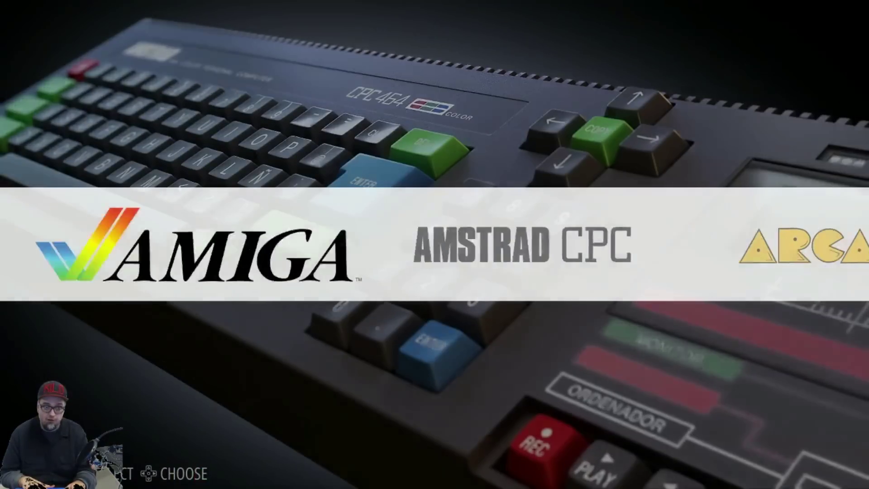
{"action": "key", "text": "Left"}
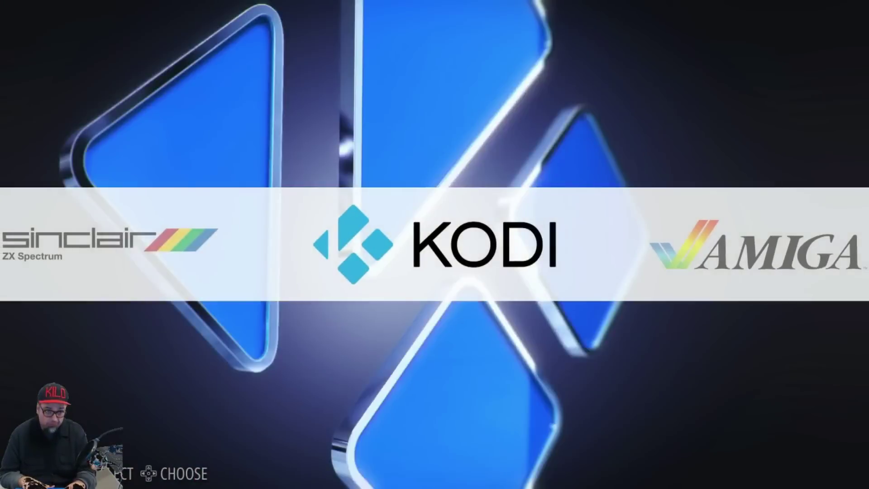
{"action": "key", "text": "Left"}
{"action": "key", "text": "Left"}
{"action": "key", "text": "Left"}
{"action": "key", "text": "Left"}
{"action": "key", "text": "Left"}
{"action": "key", "text": "Left"}
{"action": "key", "text": "Left"}
{"action": "key", "text": "Left"}
{"action": "key", "text": "Left"}
{"action": "key", "text": "Left"}
{"action": "key", "text": "Left"}
{"action": "key", "text": "Left"}
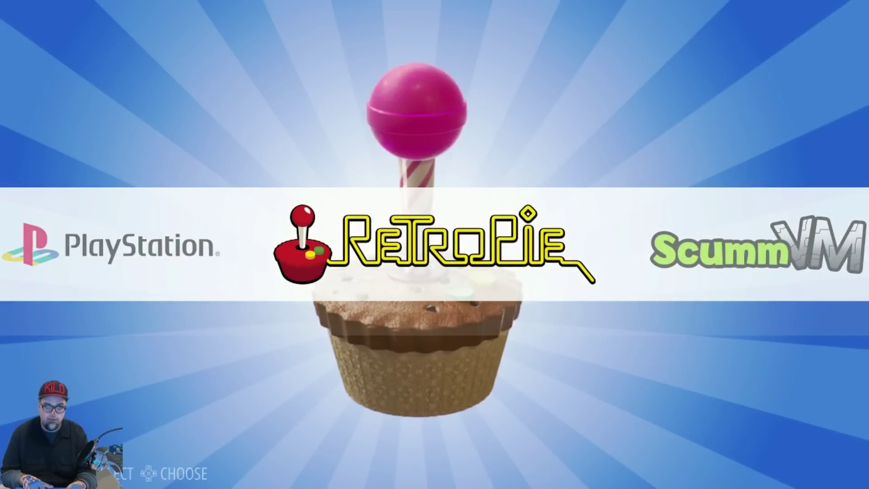
{"action": "key", "text": "Return"}
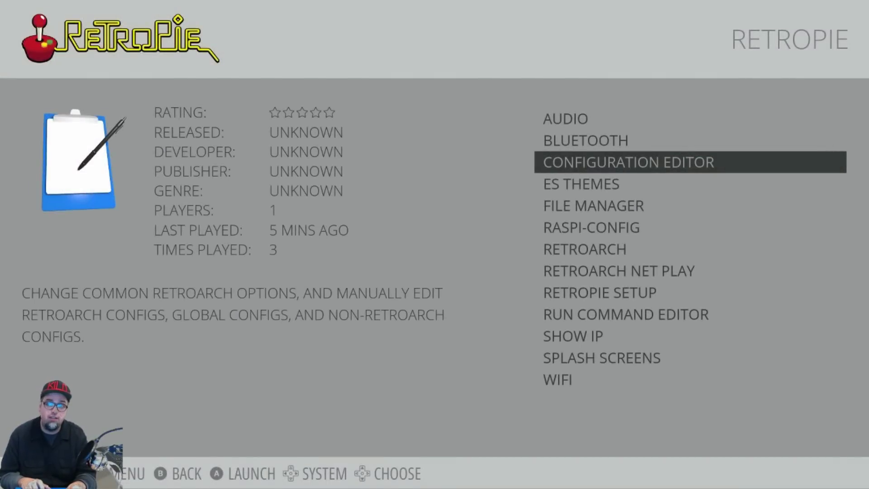
{"action": "key", "text": "Return"}
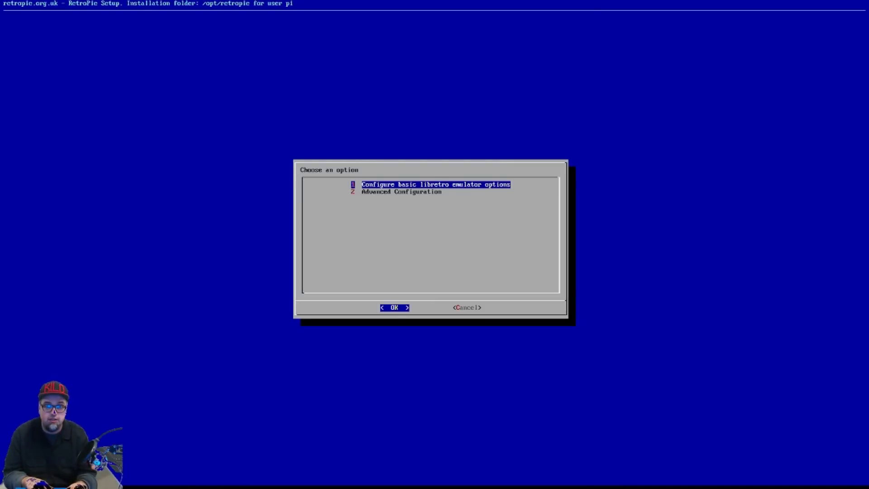
- Open the basic libretro emulator options for the arcade platform
{"action": "key", "text": "Return"}
{"action": "key", "text": "Down"}
{"action": "key", "text": "Down"}
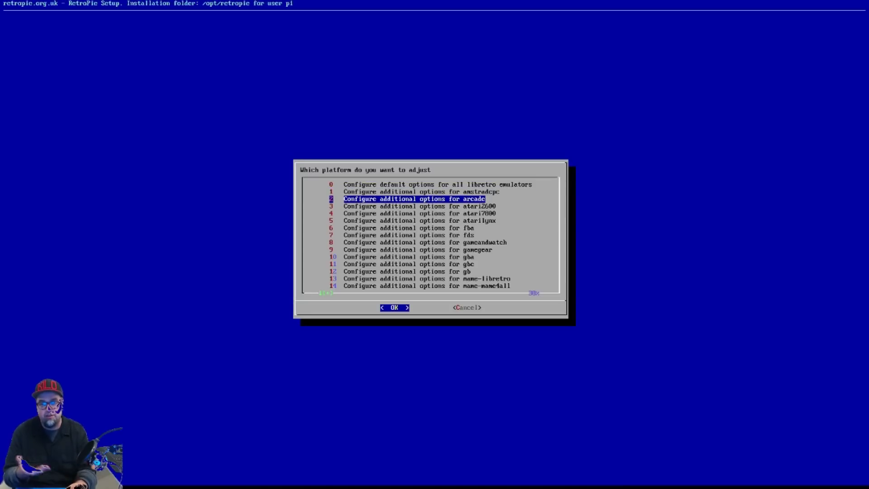
{"action": "key", "text": "Down"}
{"action": "key", "text": "Down"}
{"action": "key", "text": "Up"}
{"action": "key", "text": "Up"}
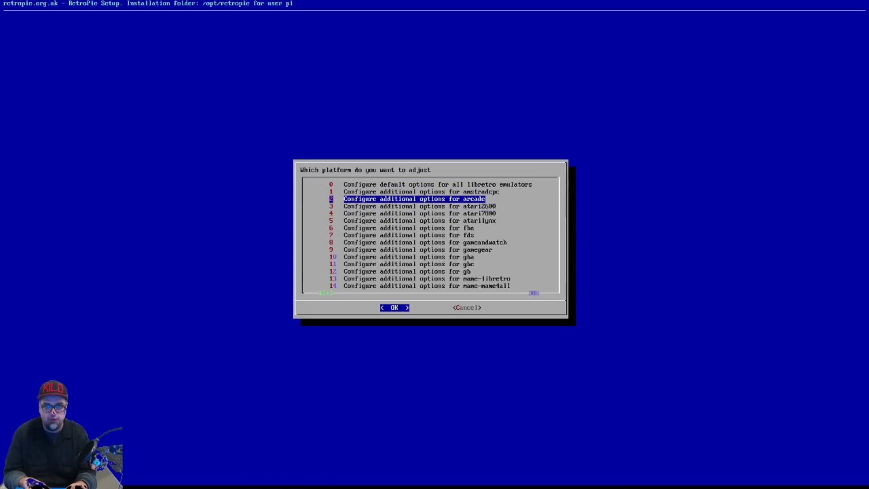
{"action": "key", "text": "Return"}
- Set the arcade platform's aspect ratio to 16:9
{"action": "key", "text": "Down"}
{"action": "key", "text": "Down"}
{"action": "key", "text": "Up"}
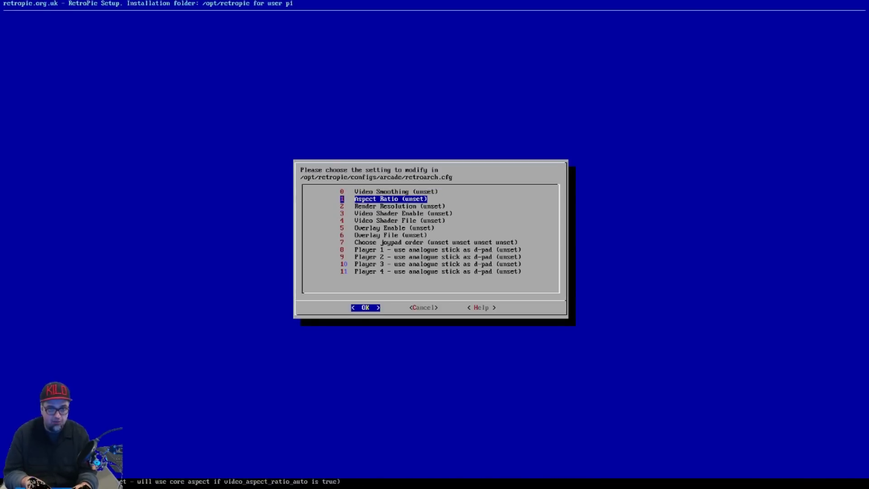
{"action": "key", "text": "Return"}
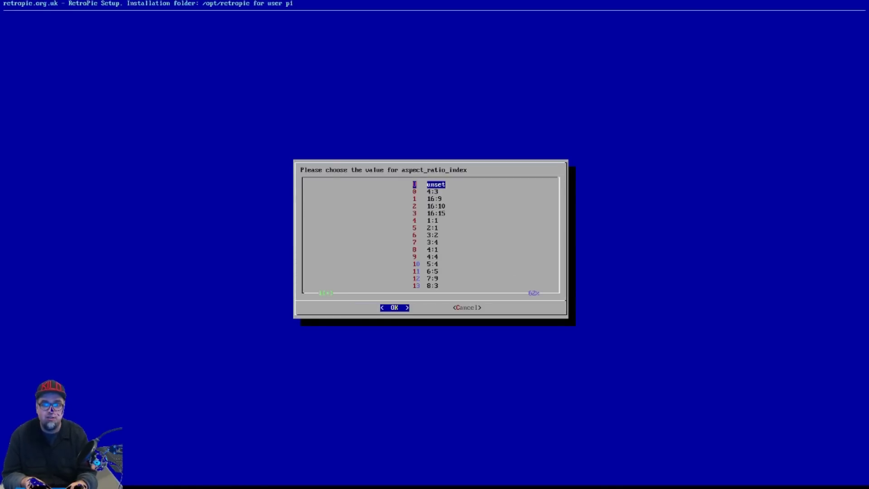
{"action": "key", "text": "Down"}
{"action": "key", "text": "Down"}
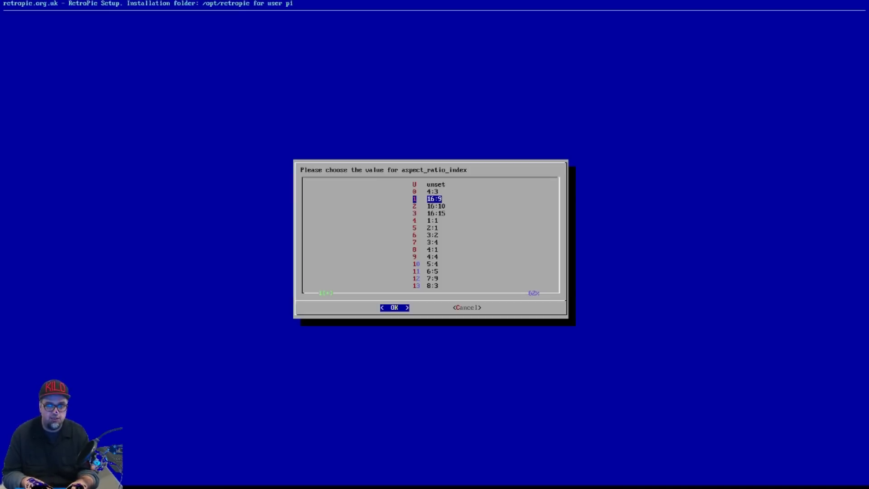
{"action": "key", "text": "Return"}
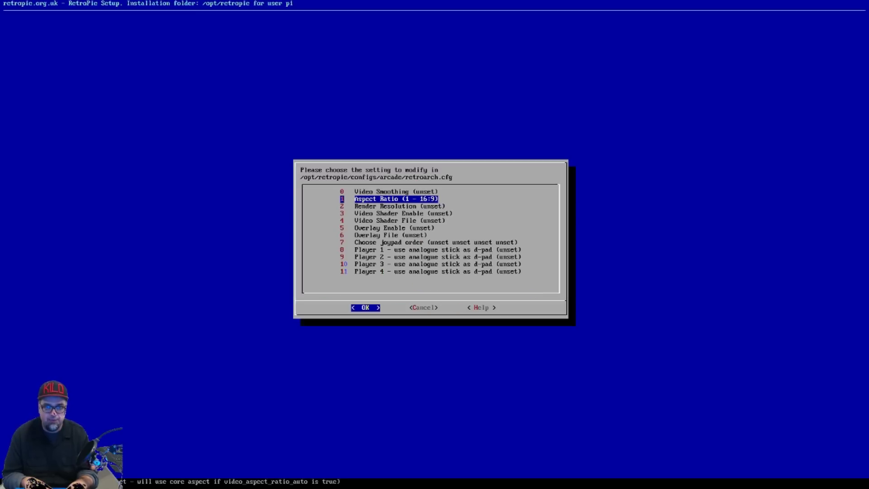
- Back out of the arcade settings and exit the Configuration Editor to the RetroPie list
{"action": "key", "text": "Right"}
{"action": "key", "text": "Return"}
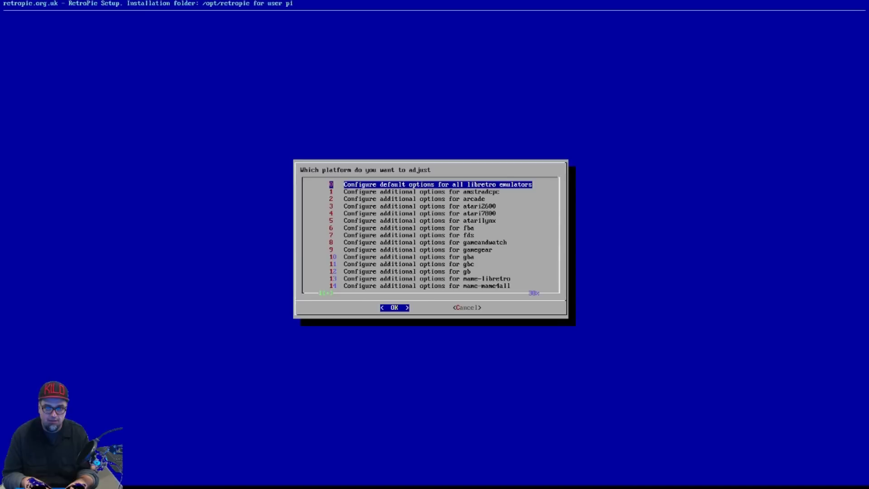
{"action": "key", "text": "Right"}
{"action": "key", "text": "Return"}
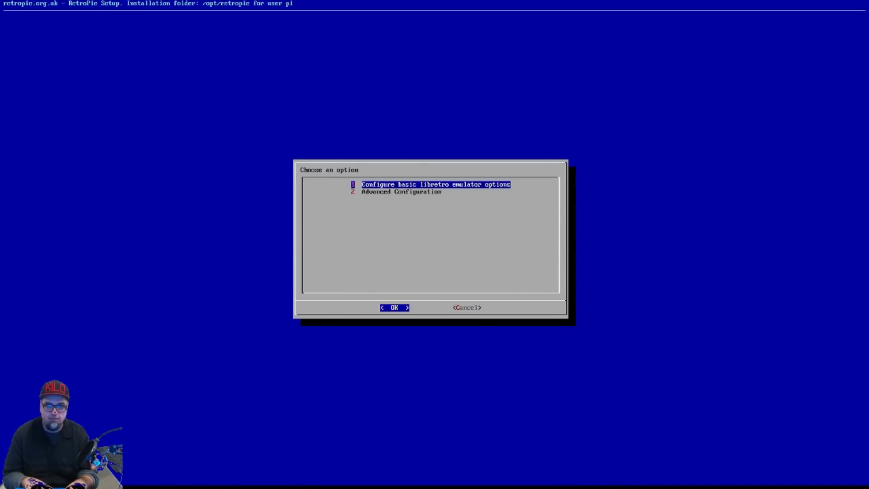
{"action": "key", "text": "Right"}
{"action": "key", "text": "Return"}
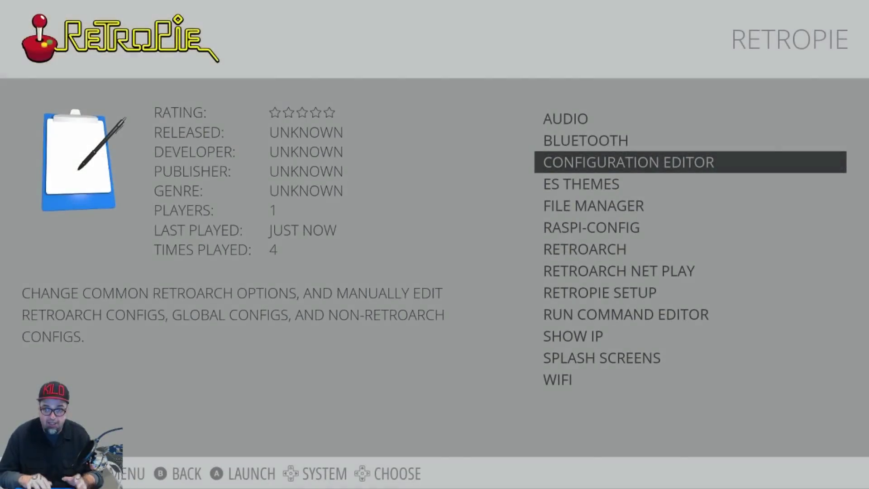
- Return to the Arcade system and open its game list
{"action": "key", "text": "Return"}
{"action": "key", "text": "Right"}
{"action": "key", "text": "Right"}
{"action": "key", "text": "Right"}
{"action": "key", "text": "Right"}
{"action": "key", "text": "Right"}
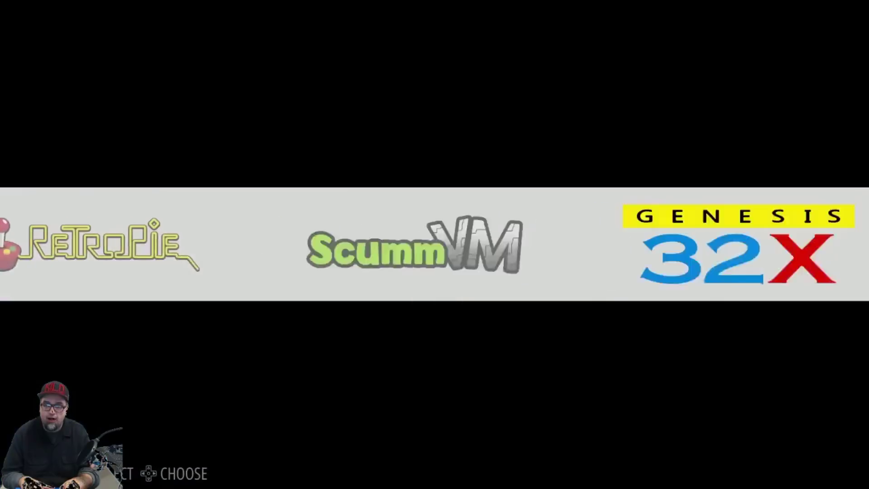
{"action": "key", "text": "Right"}
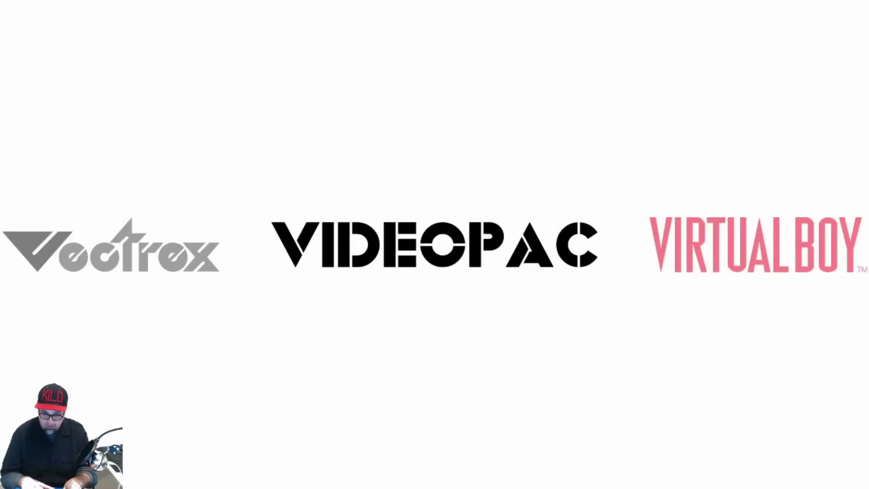
{"action": "key", "text": "Right"}
{"action": "key", "text": "Right"}
{"action": "key", "text": "Right"}
{"action": "key", "text": "Right"}
{"action": "key", "text": "Right"}
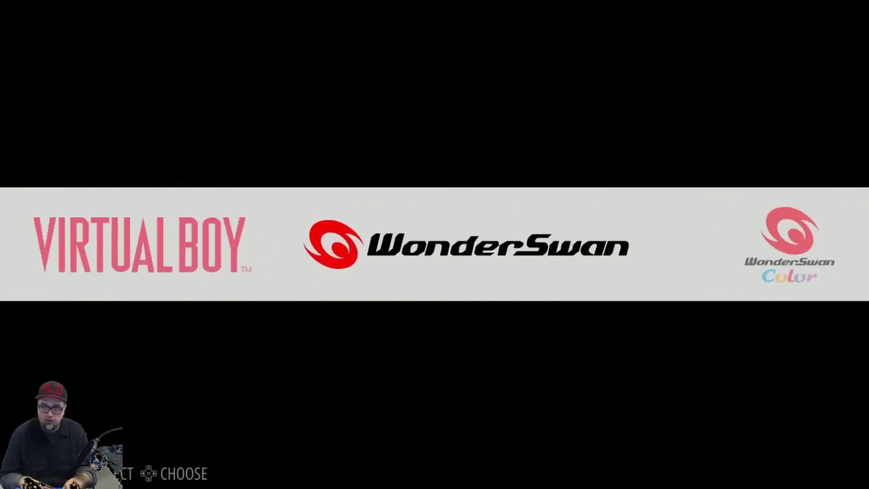
{"action": "key", "text": "Right"}
{"action": "key", "text": "Right"}
{"action": "key", "text": "Right"}
{"action": "key", "text": "Right"}
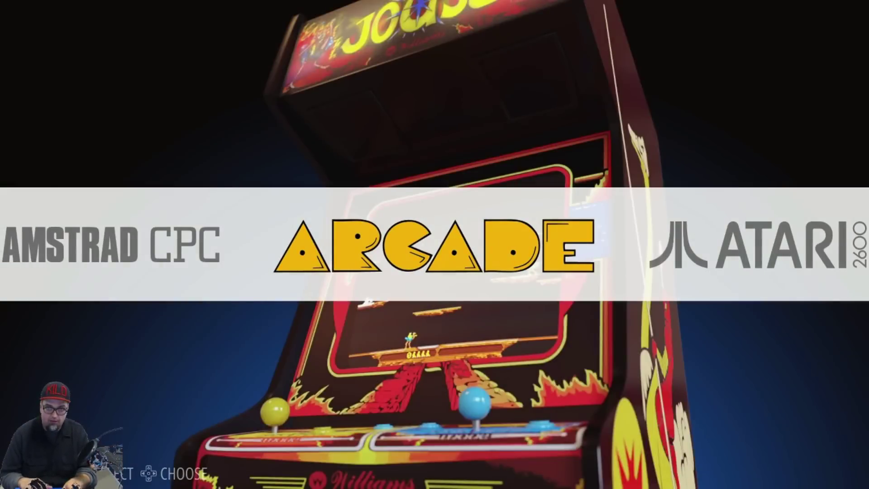
{"action": "key", "text": "Return"}
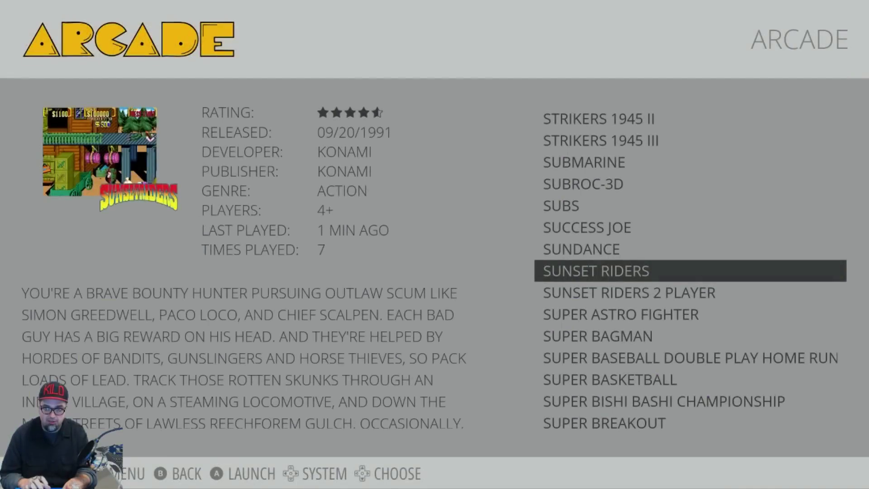
- Relaunch Sunset Riders, insert credits and start a one-player game to check the picture
{"action": "key", "text": "Return"}
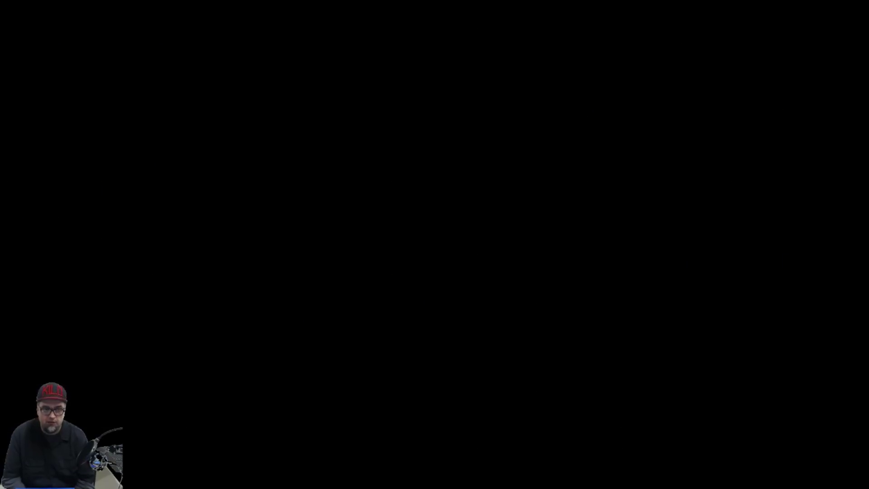
{"action": "key", "text": "5"}
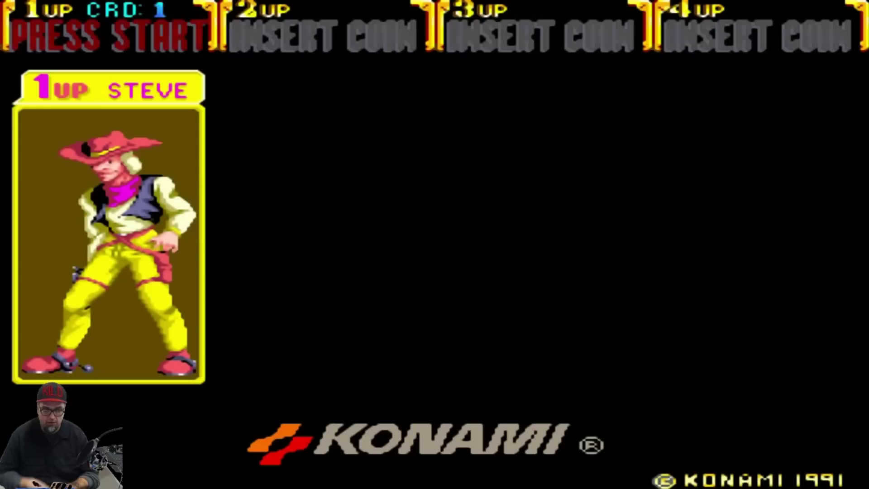
{"action": "key", "text": "5"}
{"action": "key", "text": "1"}
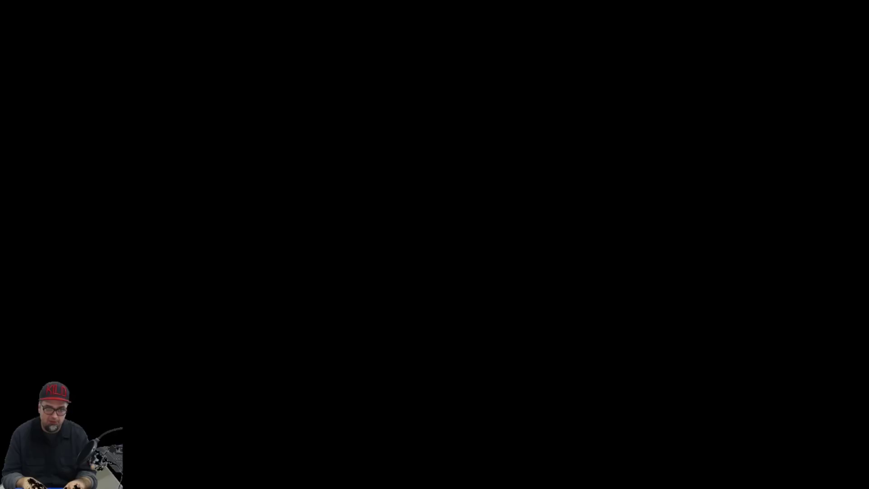
- Advance through the start of the stage and shoot the bandit near the open doorway
{"action": "key", "text": "Right"}
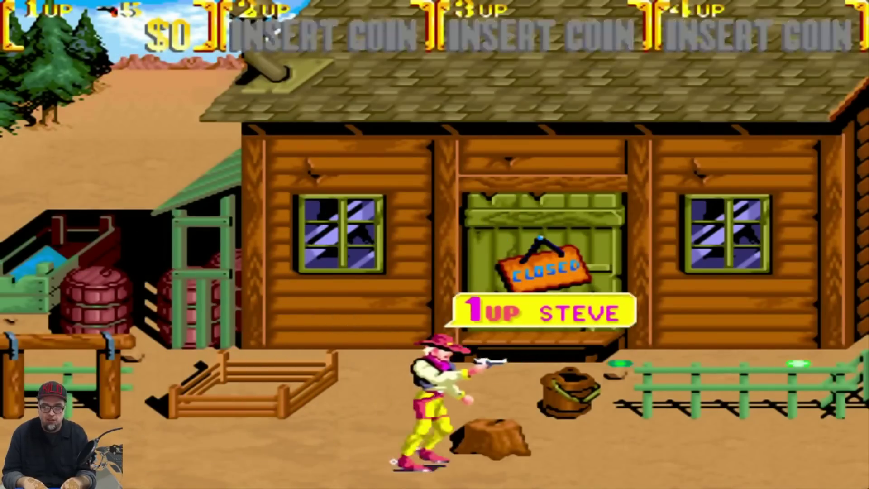
{"action": "key", "text": "alt"}
{"action": "key", "text": "ctrl"}
{"action": "key", "text": "ctrl"}
{"action": "key", "text": "ctrl"}
{"action": "key", "text": "Right"}
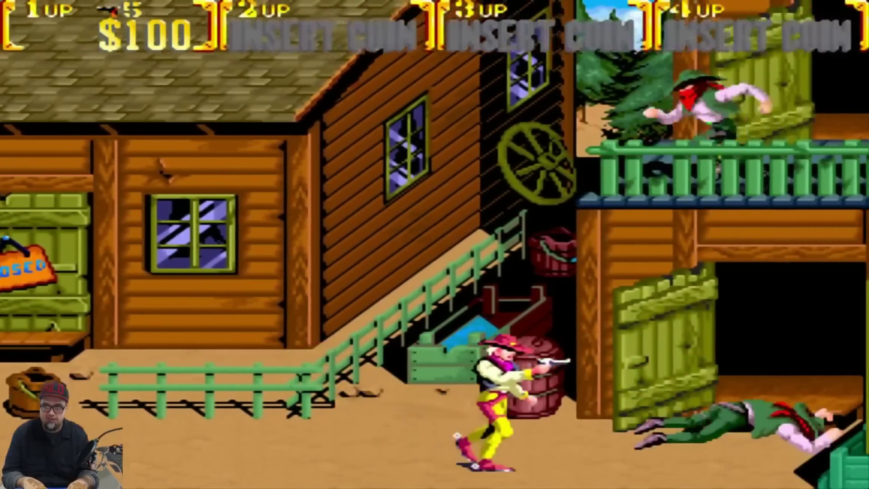
- Fire up at the bandit on the balcony and enter the open doorway
{"action": "key", "text": "Up"}
{"action": "key", "text": "ctrl"}
{"action": "key", "text": "Right"}
{"action": "key", "text": "Up"}
{"action": "key", "text": "ctrl"}
{"action": "key", "text": "ctrl"}
{"action": "key", "text": "Right"}
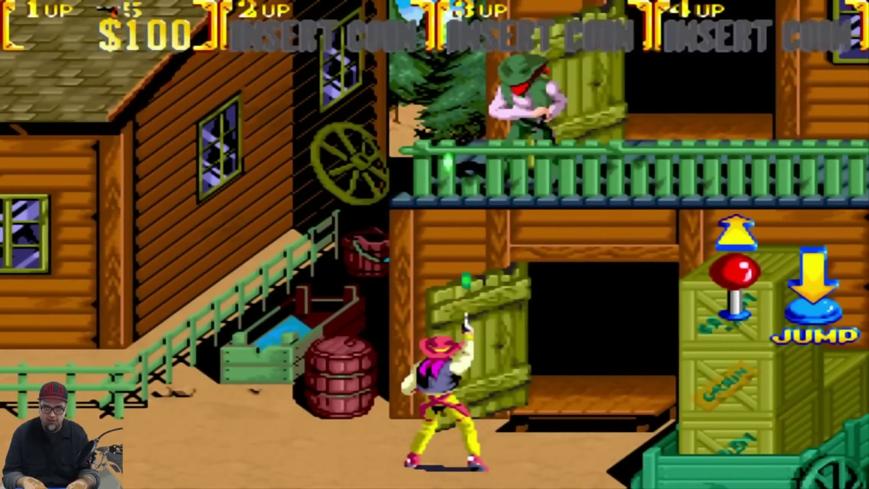
{"action": "key", "text": "Up"}
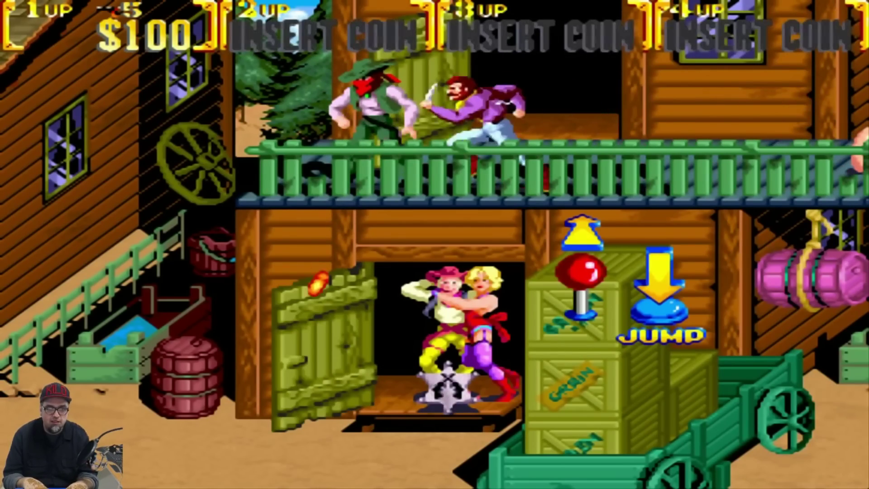
- Shoot the remaining bandits, then jump up to the balcony and run along it
{"action": "key", "text": "Left"}
{"action": "key", "text": "ctrl"}
{"action": "key", "text": "ctrl"}
{"action": "key", "text": "alt+Up"}
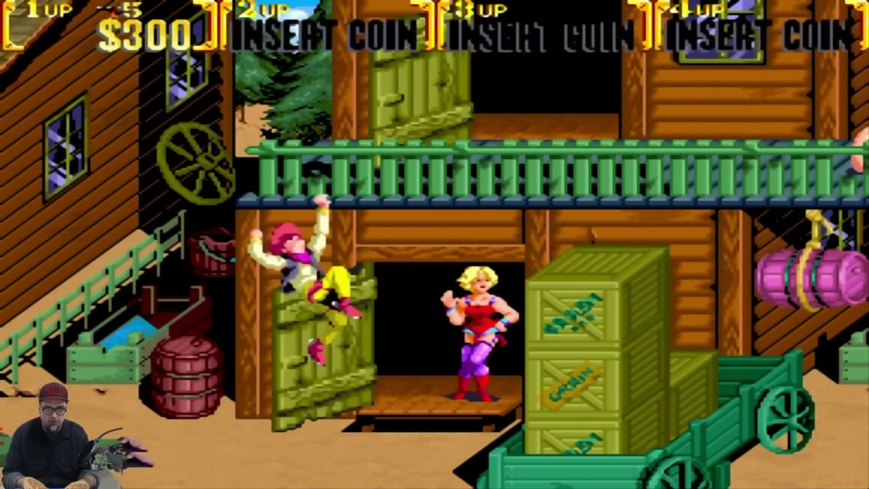
{"action": "key", "text": "Right"}
{"action": "key", "text": "Right"}
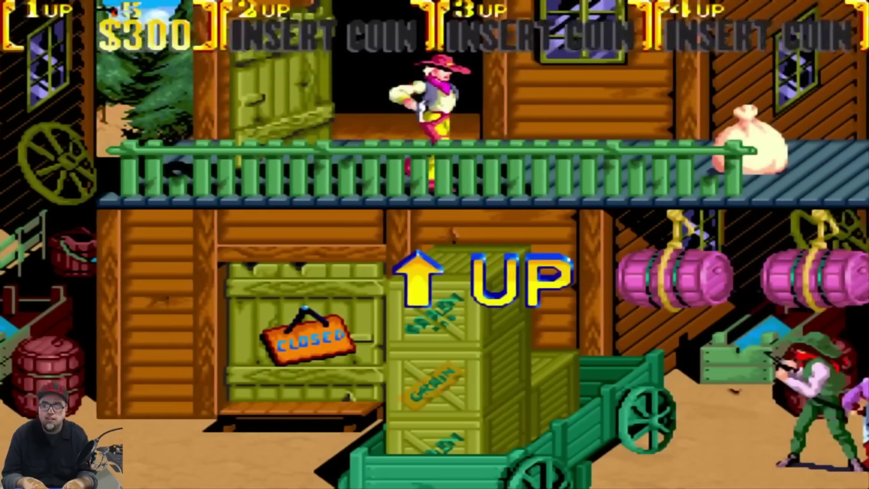
- Shoot the bandits around the balcony and run along the blue boardwalk down to the lower roof
{"action": "key", "text": "ctrl"}
{"action": "key", "text": "ctrl"}
{"action": "key", "text": "ctrl"}
{"action": "key", "text": "Left"}
{"action": "key", "text": "Down"}
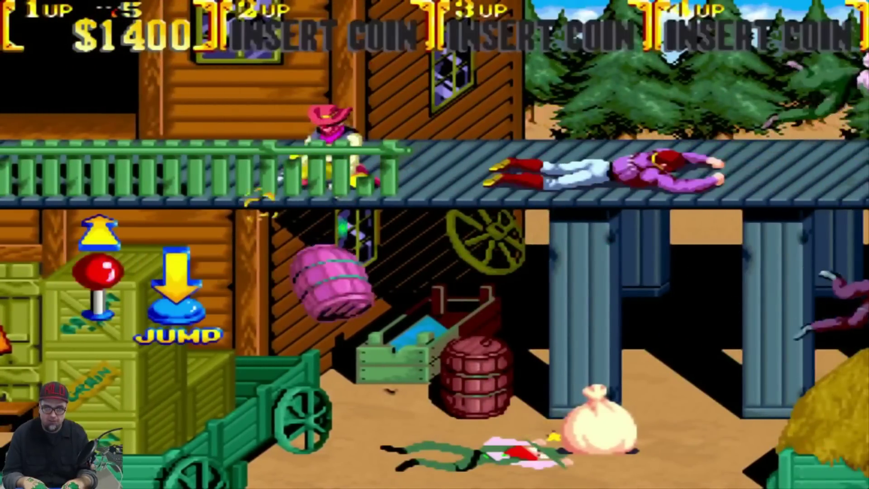
{"action": "key", "text": "Right"}
{"action": "key", "text": "ctrl"}
{"action": "key", "text": "Right"}
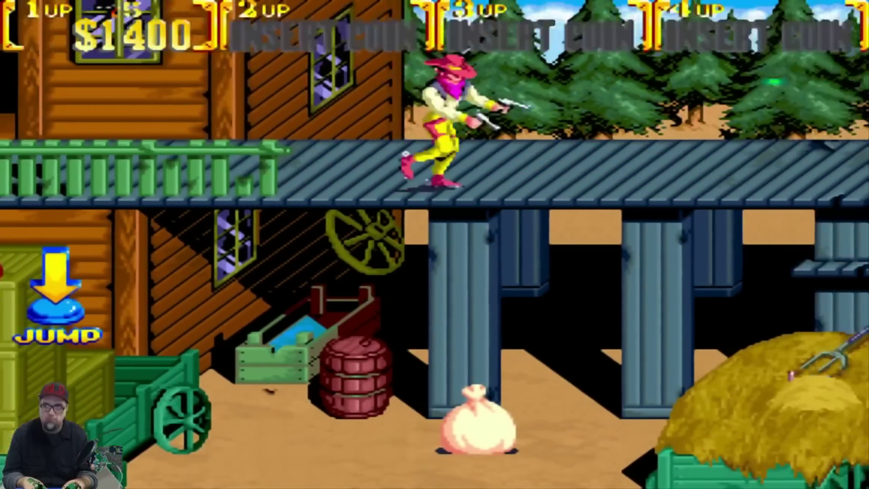
{"action": "key", "text": "ctrl"}
{"action": "key", "text": "Right"}
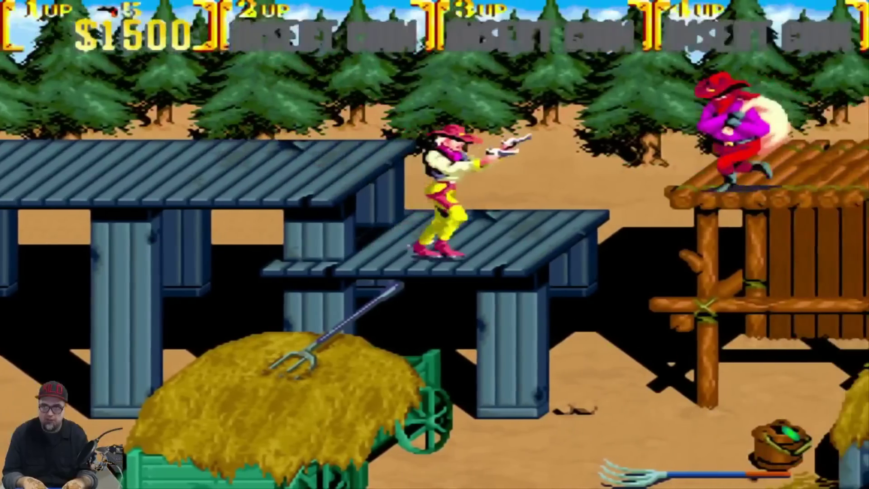
- Fire at the bandit carrying the sack on the log roof and jump back up to the higher blue roof
{"action": "key", "text": "ctrl"}
{"action": "key", "text": "Left"}
{"action": "key", "text": "ctrl"}
{"action": "key", "text": "Left"}
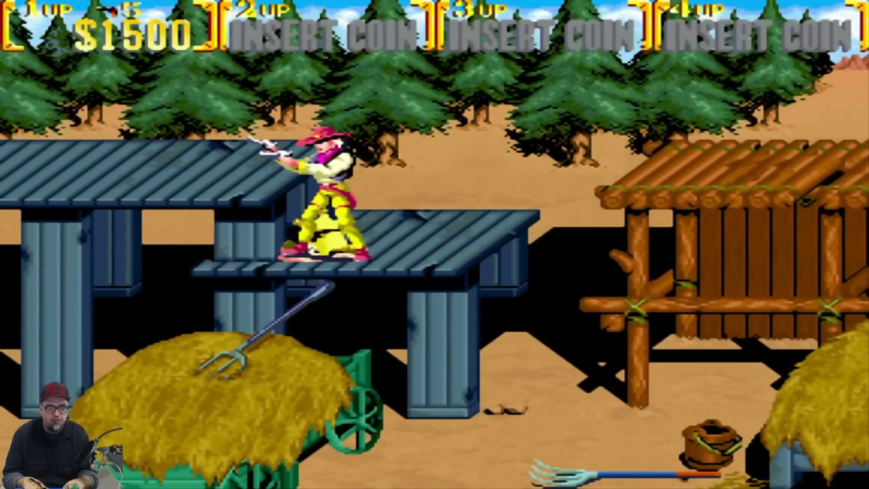
{"action": "key", "text": "alt"}
{"action": "key", "text": "Left"}
{"action": "key", "text": "Right"}
{"action": "key", "text": "Down"}
{"action": "key", "text": "alt"}
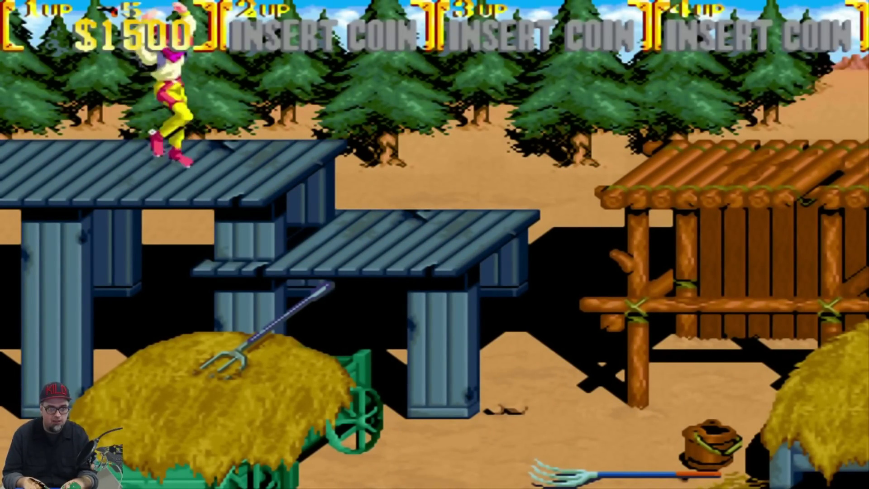
- Drop from the roof to the ground and position the cowboy facing the pitchfork and bucket
{"action": "key", "text": "ctrl"}
{"action": "key", "text": "ctrl"}
{"action": "key", "text": "ctrl"}
{"action": "key", "text": "Right"}
{"action": "key", "text": "Up"}
{"action": "key", "text": "Up"}
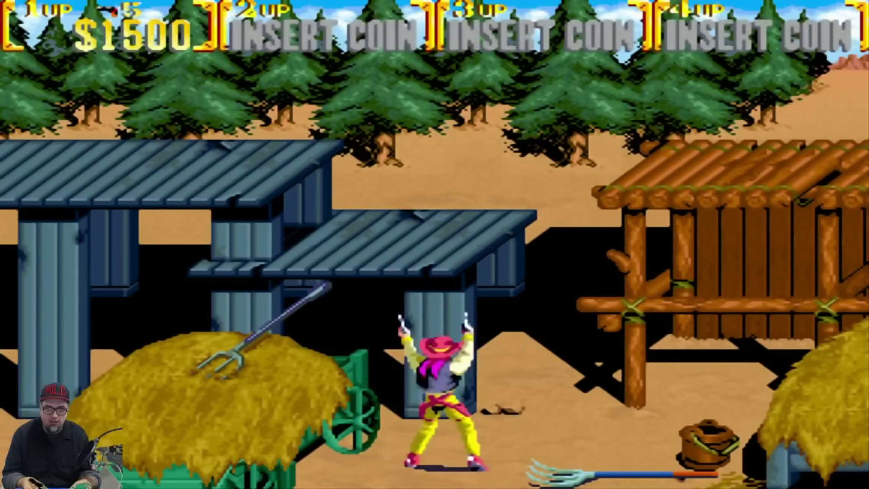
{"action": "key", "text": "alt"}
{"action": "key", "text": "Right"}
{"action": "key", "text": "Left"}
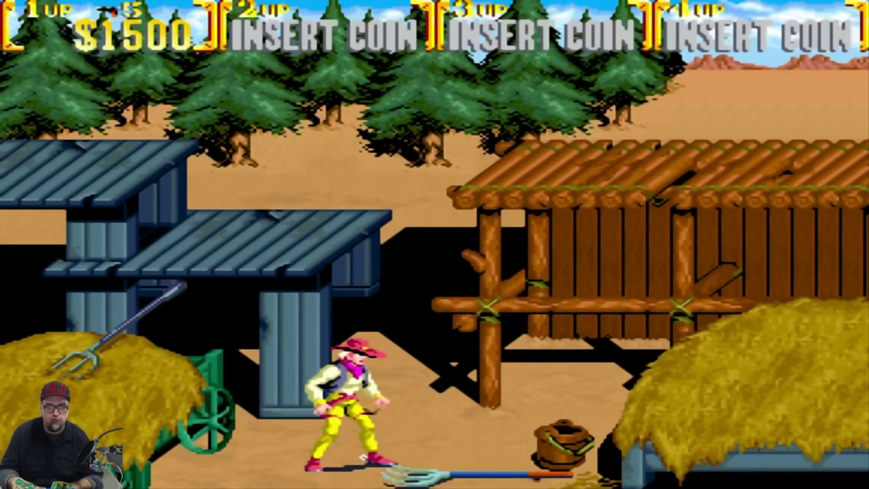
- Pause the game in the RetroArch menu and open the shader settings for the running game
{"action": "key", "text": "F1"}
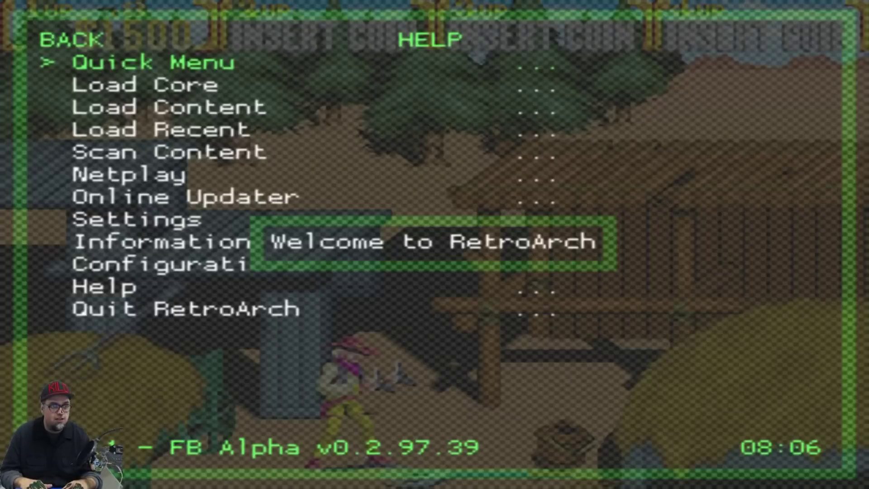
{"action": "key", "text": "Down"}
{"action": "key", "text": "Up"}
{"action": "key", "text": "Return"}
{"action": "key", "text": "Down"}
{"action": "key", "text": "Down"}
{"action": "key", "text": "Down"}
{"action": "key", "text": "Down"}
{"action": "key", "text": "Down"}
{"action": "key", "text": "Down"}
{"action": "key", "text": "Down"}
{"action": "key", "text": "Down"}
{"action": "key", "text": "Down"}
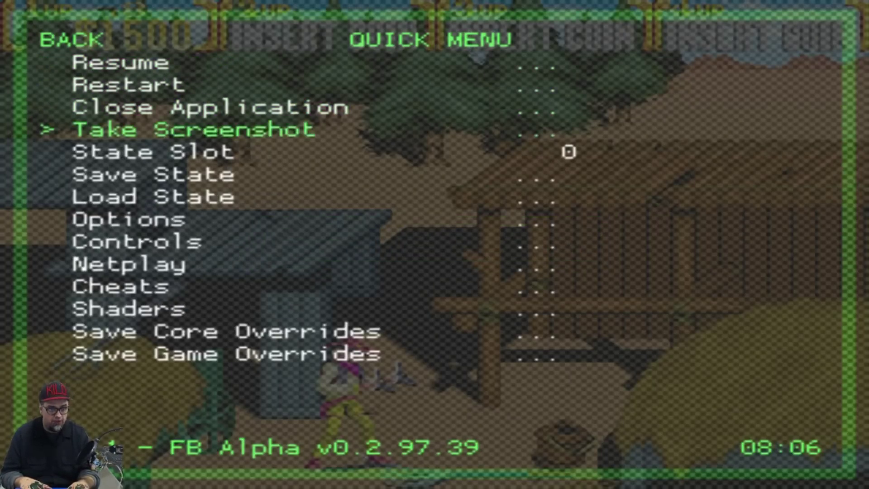
{"action": "key", "text": "Down"}
{"action": "key", "text": "Down"}
{"action": "key", "text": "Return"}
- Remove the 2xScaleHQ.glsl shader by setting Shader Passes to 0 and apply the changes
{"action": "key", "text": "Down"}
{"action": "key", "text": "Down"}
{"action": "key", "text": "Down"}
{"action": "key", "text": "Down"}
{"action": "key", "text": "Down"}
{"action": "key", "text": "Down"}
{"action": "key", "text": "Down"}
{"action": "key", "text": "Left"}
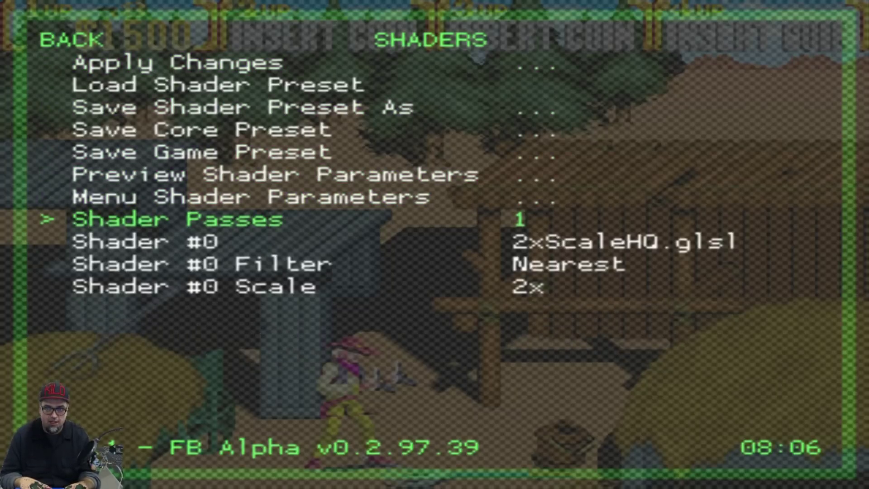
{"action": "key", "text": "Left"}
{"action": "key", "text": "Down"}
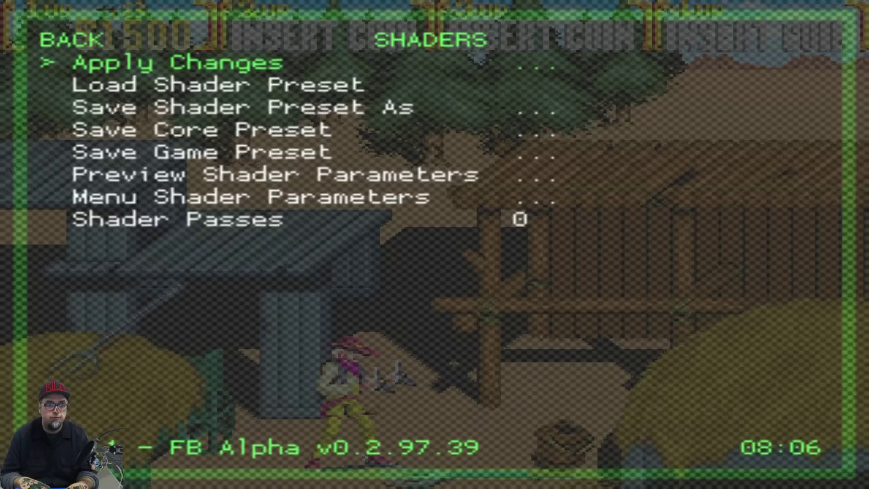
- Leave the shader settings and resume Sunset Riders to check the picture without the shader
{"action": "key", "text": "BackSpace"}
{"action": "key", "text": "Down"}
{"action": "key", "text": "Down"}
{"action": "key", "text": "Down"}
{"action": "key", "text": "Down"}
{"action": "key", "text": "Down"}
{"action": "key", "text": "Down"}
{"action": "key", "text": "Down"}
{"action": "key", "text": "Down"}
{"action": "key", "text": "Down"}
{"action": "key", "text": "Down"}
{"action": "key", "text": "Down"}
{"action": "key", "text": "Down"}
{"action": "key", "text": "Down"}
{"action": "key", "text": "Down"}
{"action": "key", "text": "Down"}
{"action": "key", "text": "Down"}
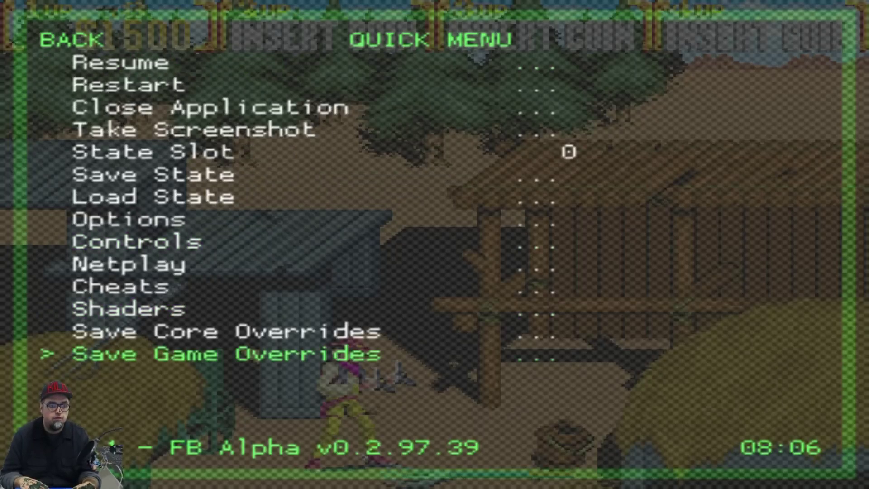
{"action": "key", "text": "Down"}
{"action": "key", "text": "Down"}
{"action": "key", "text": "Up"}
{"action": "key", "text": "Up"}
{"action": "key", "text": "Down"}
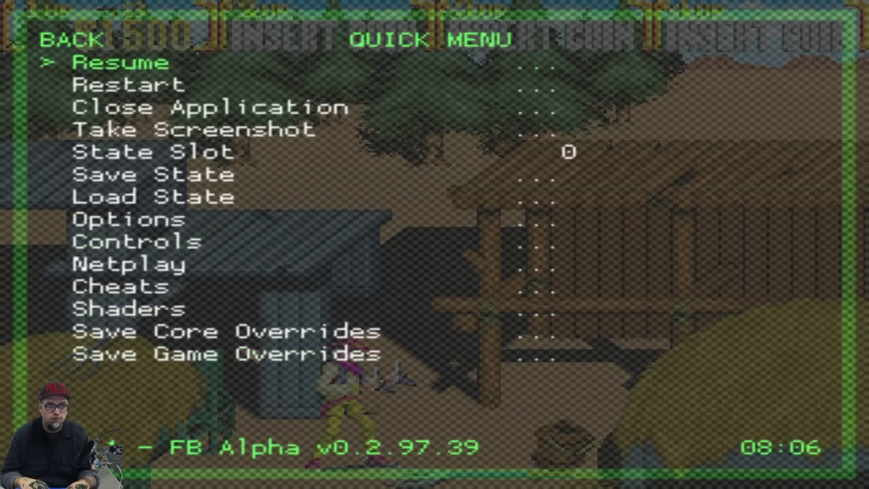
{"action": "key", "text": "Return"}
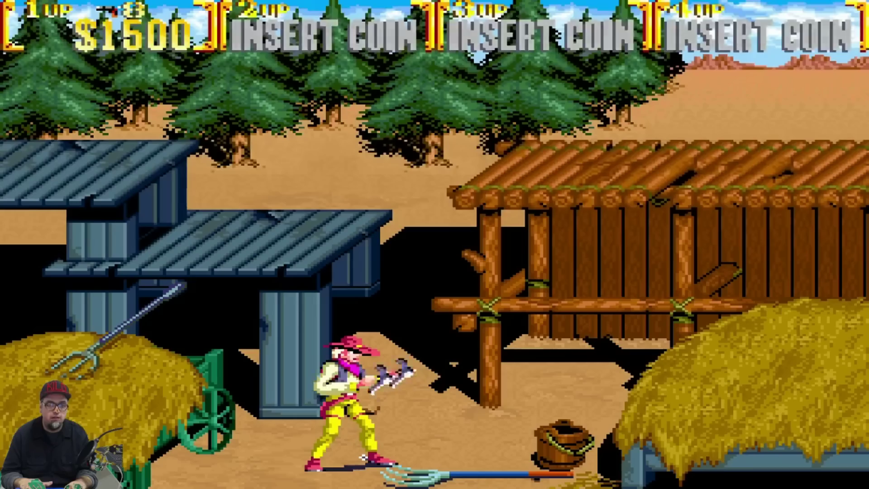
- Advance past the bucket and across the haystack, jumping and shooting the green-clad bandits
{"action": "key", "text": "Right"}
{"action": "key", "text": "x"}
{"action": "key", "text": "z"}
{"action": "key", "text": "z"}
{"action": "key", "text": "z"}
{"action": "key", "text": "z"}
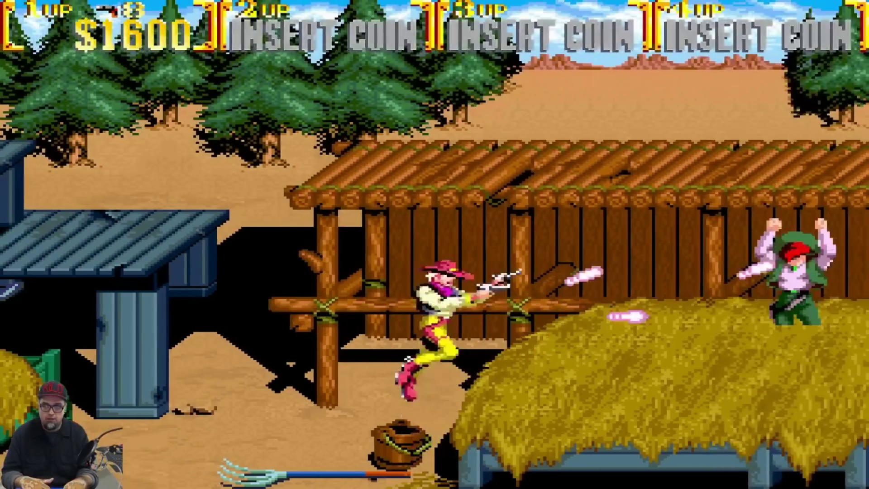
{"action": "key", "text": "Right"}
{"action": "key", "text": "x"}
{"action": "key", "text": "z"}
{"action": "key", "text": "z"}
{"action": "key", "text": "z"}
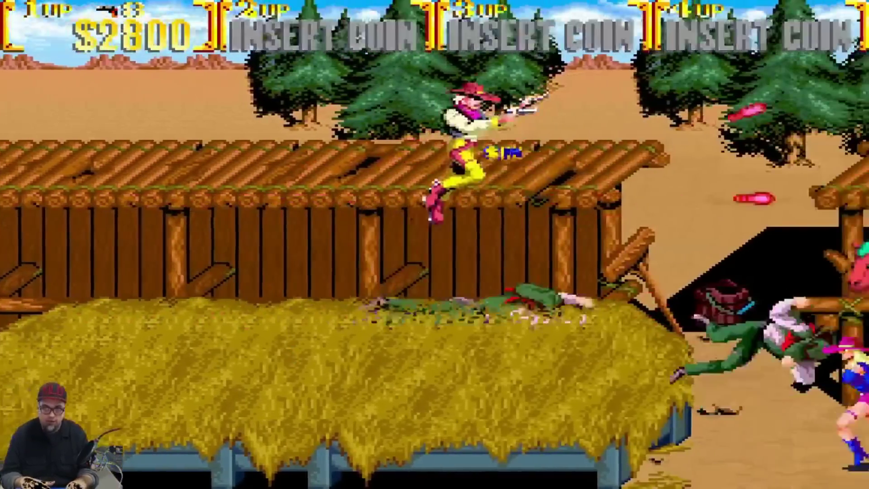
- Run off the end of the hay, drop to the ground and fire at the bandits near the horses
{"action": "key", "text": "Left"}
{"action": "key", "text": "Right"}
{"action": "key", "text": "Right"}
{"action": "key", "text": "z"}
{"action": "key", "text": "z"}
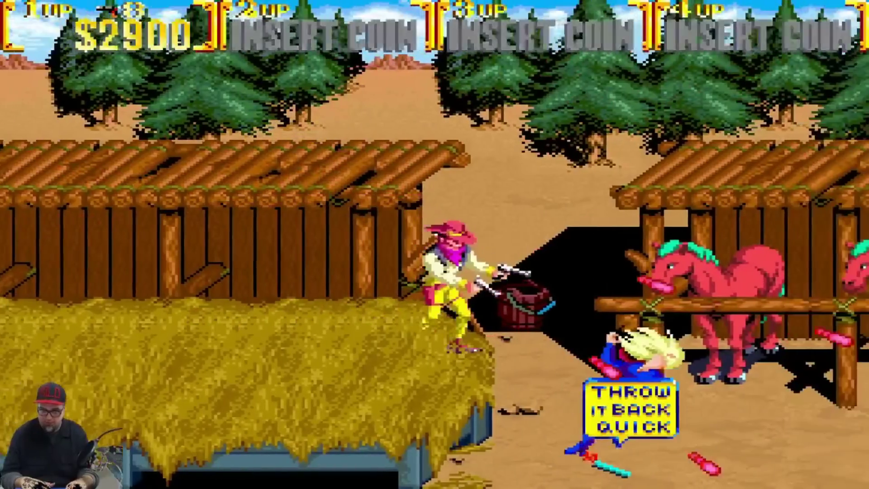
{"action": "key", "text": "z"}
{"action": "key", "text": "Right"}
{"action": "key", "text": "z"}
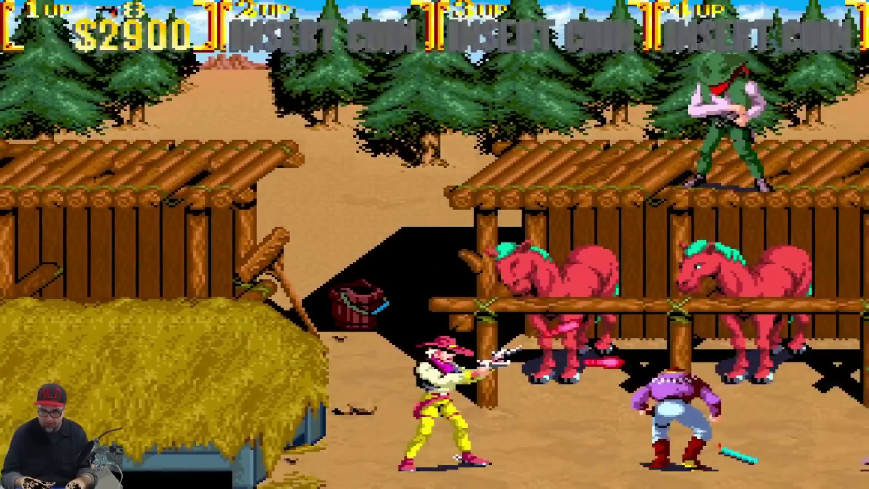
- Jump back to the log roof away from the dynamite, shoot the rooftop bandit and return to the ground by the horses
{"action": "key", "text": "Left"}
{"action": "key", "text": "x"}
{"action": "key", "text": "Right"}
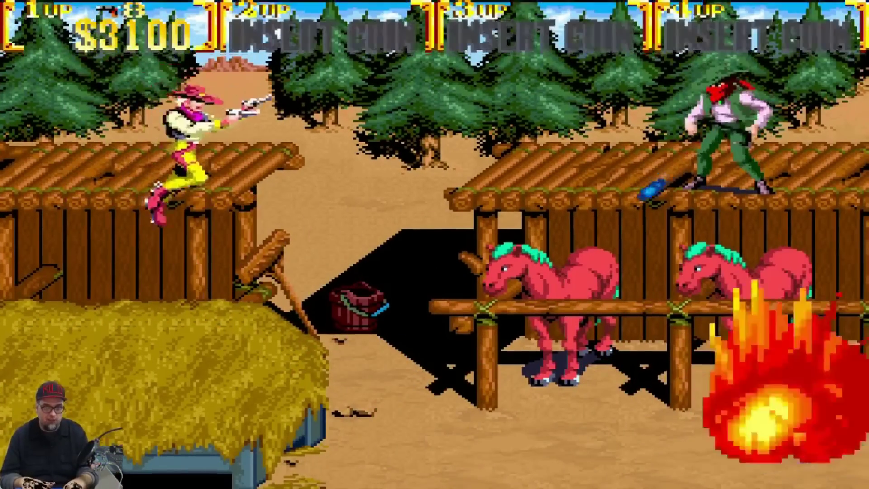
{"action": "key", "text": "z"}
{"action": "key", "text": "z"}
{"action": "key", "text": "x"}
{"action": "key", "text": "Right"}
{"action": "key", "text": "z"}
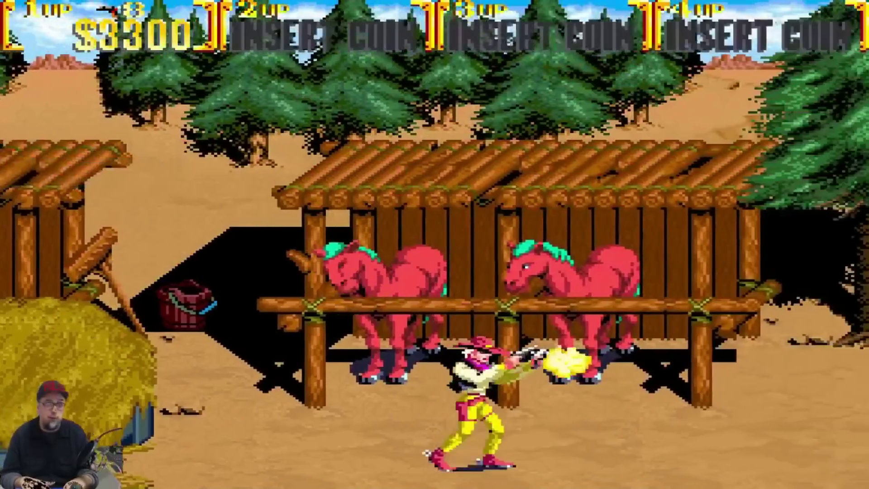
- Shoot the bandits between the horse stalls and the tree, and jump up onto the stall's log roof
{"action": "key", "text": "z"}
{"action": "key", "text": "z"}
{"action": "key", "text": "z"}
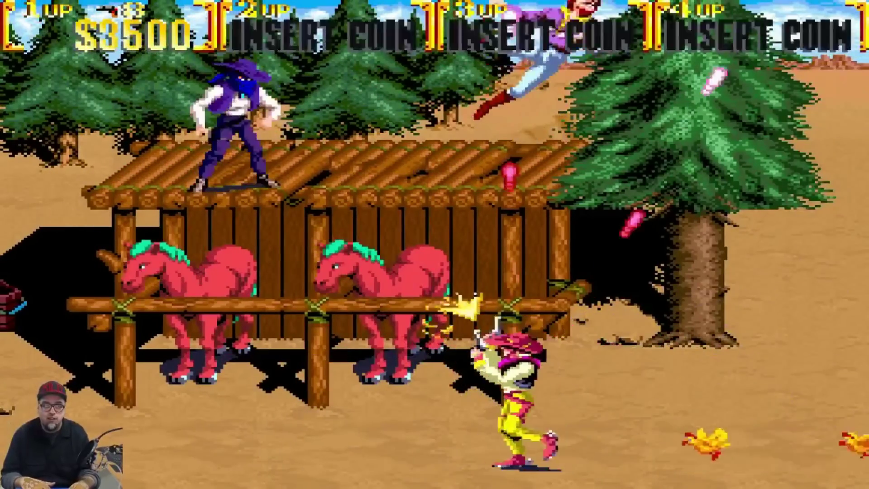
{"action": "key", "text": "Left"}
{"action": "key", "text": "z"}
{"action": "key", "text": "Up"}
{"action": "key", "text": "x"}
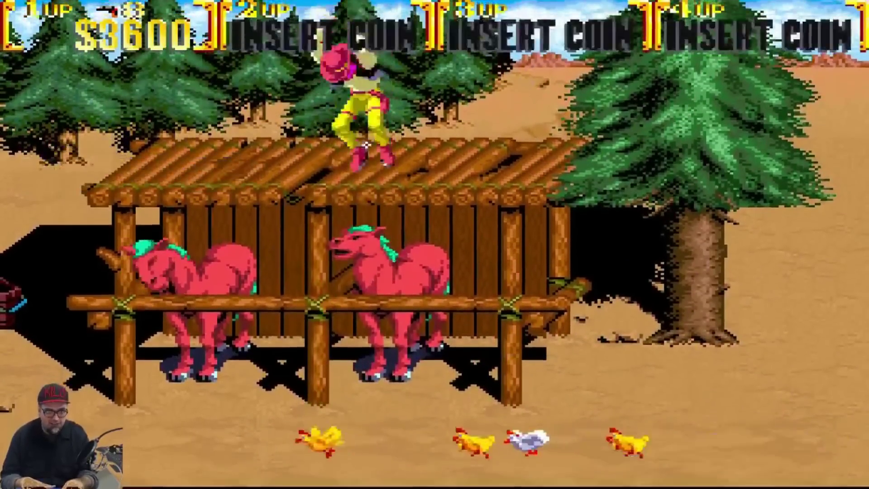